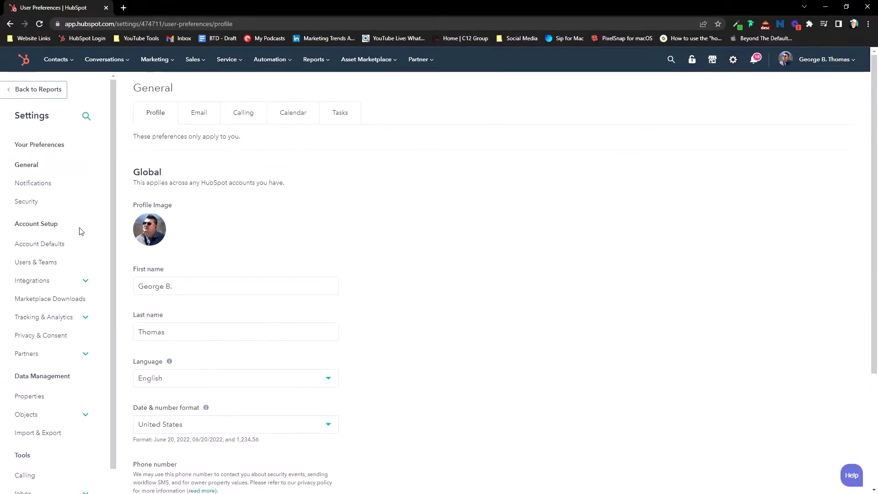
# In Account Defaults branding, confirm the primary kit's Delete action is greyed out, then open My brand kit
pyautogui.click(45, 249)
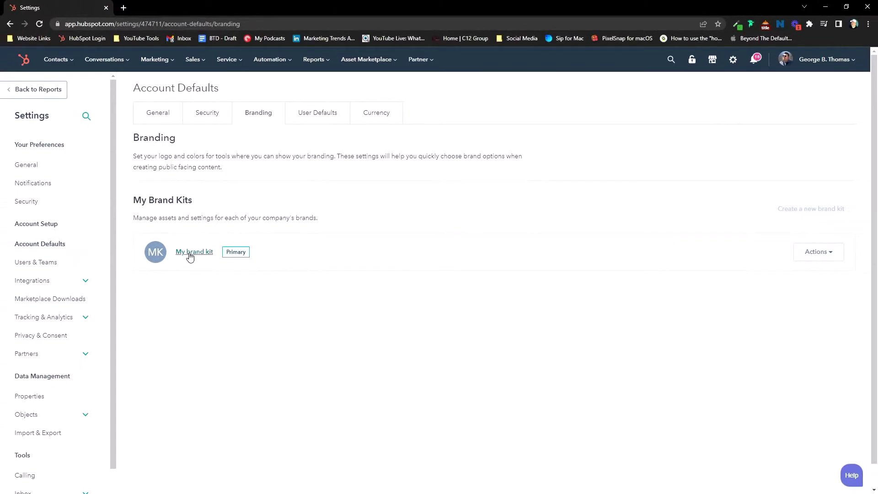
pyautogui.click(828, 258)
pyautogui.moveTo(794, 280)
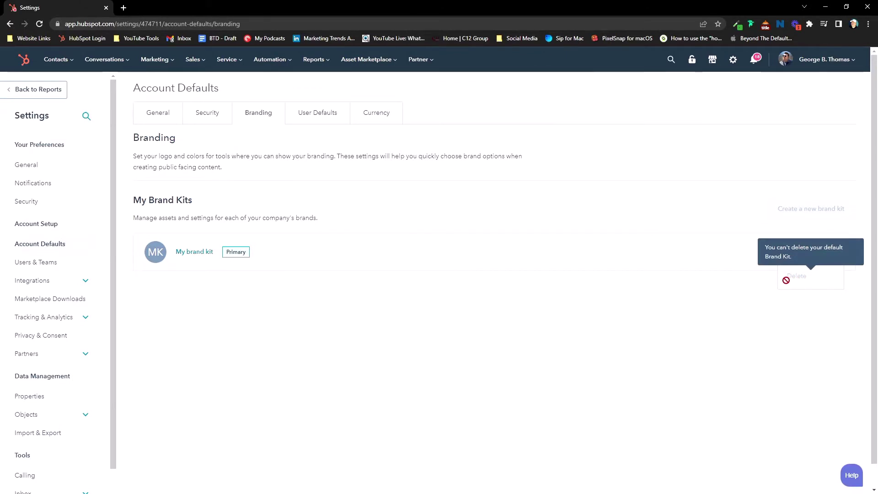
pyautogui.click(196, 254)
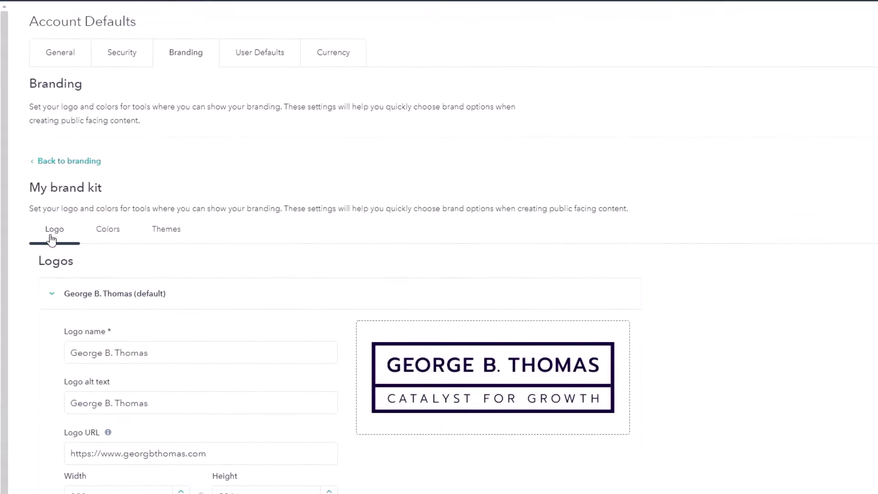
# Expand the second logo entry in My brand kit and remove its missing image
pyautogui.moveTo(61, 282)
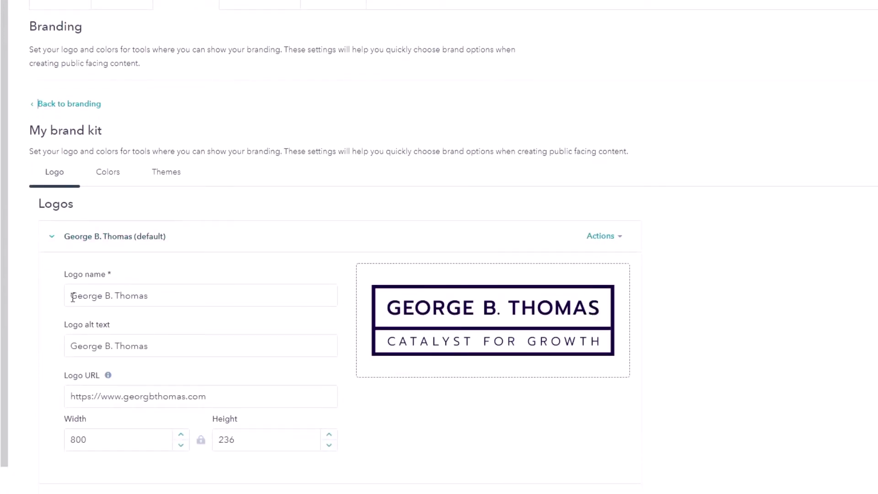
pyautogui.scroll(-1, 164, 297)
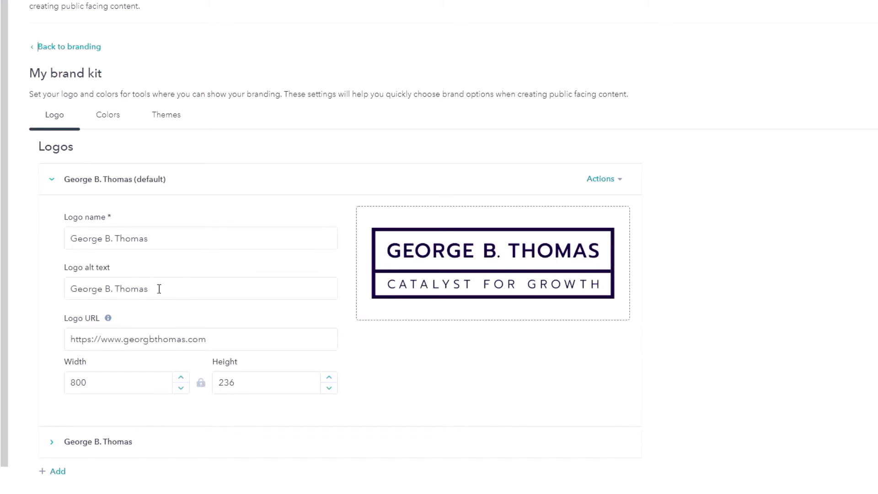
pyautogui.scroll(-1, 180, 283)
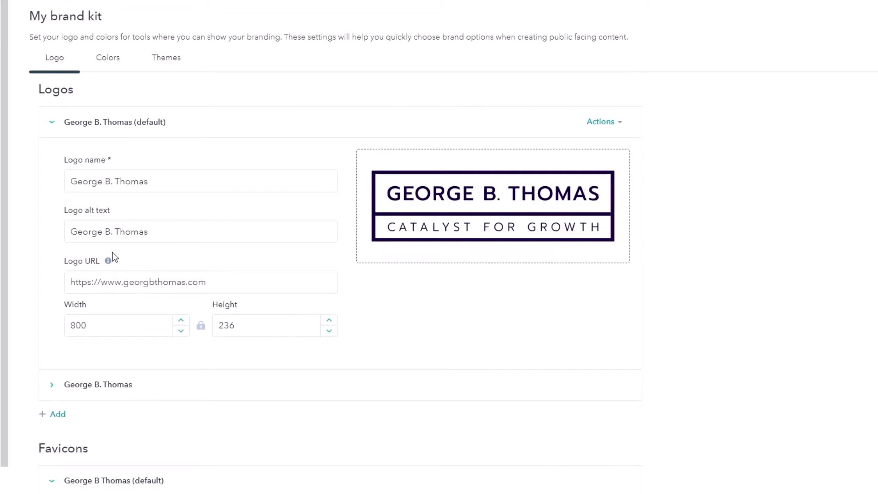
pyautogui.click(51, 386)
pyautogui.scroll(-1, 59, 362)
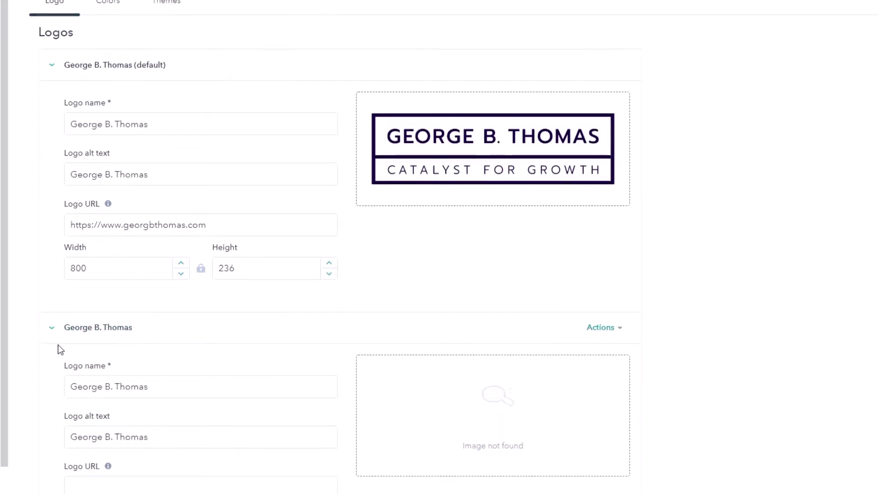
pyautogui.scroll(-1, 58, 353)
pyautogui.moveTo(447, 370)
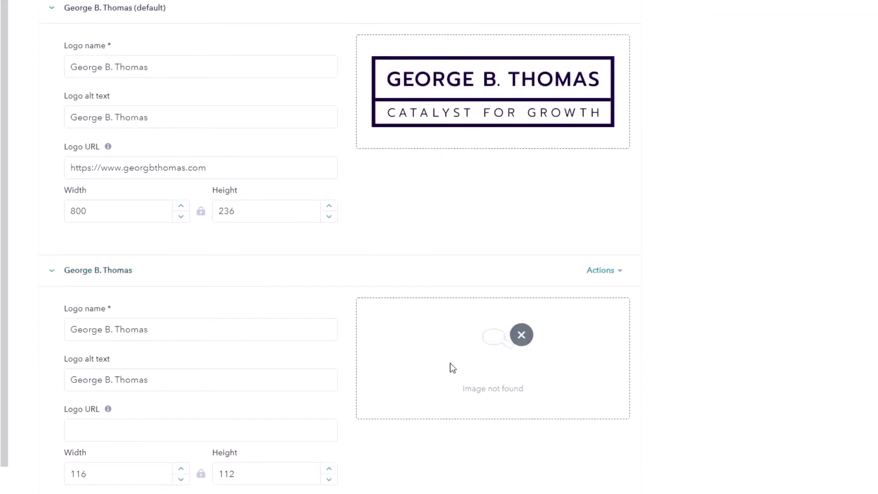
pyautogui.click(525, 336)
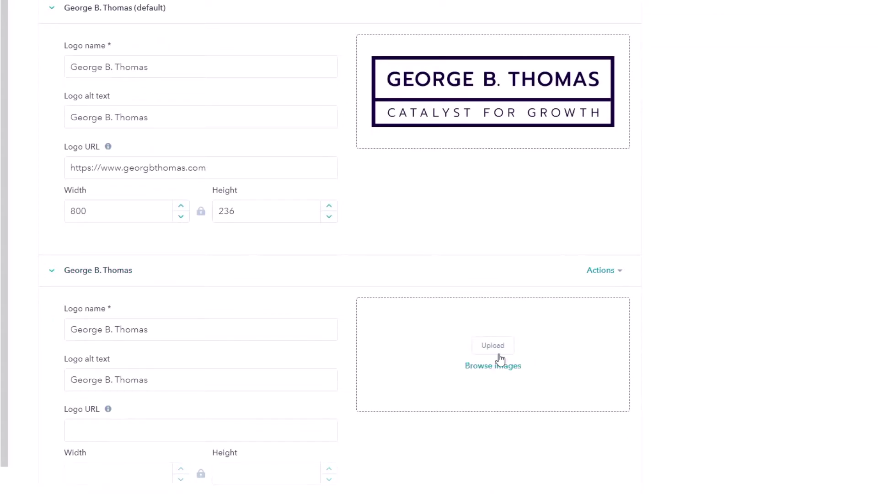
# Search the file library for 'Logo' and insert the white logo (394 × 612) into the second slot
pyautogui.click(493, 365)
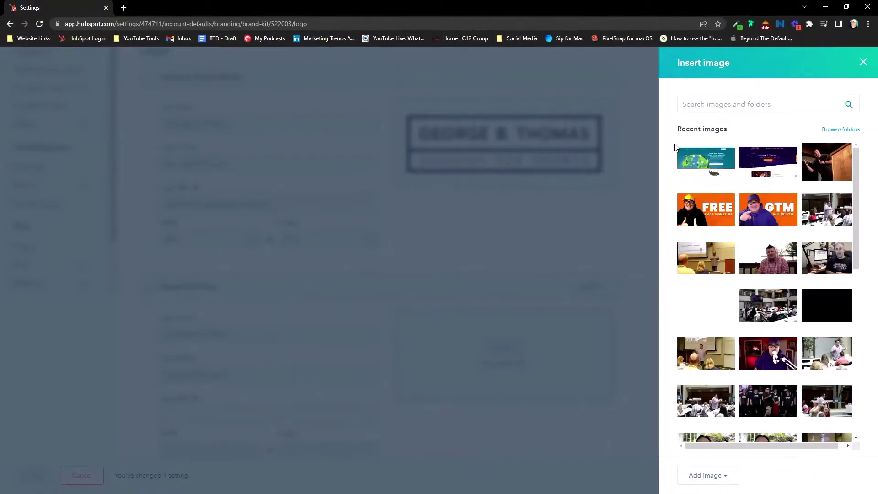
pyautogui.click(690, 104)
pyautogui.write('Logo')
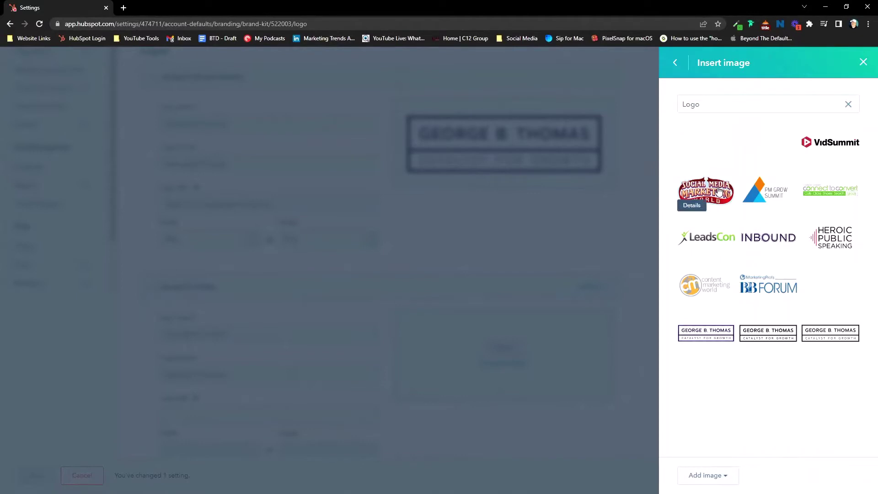
pyautogui.moveTo(770, 304)
pyautogui.moveTo(836, 294)
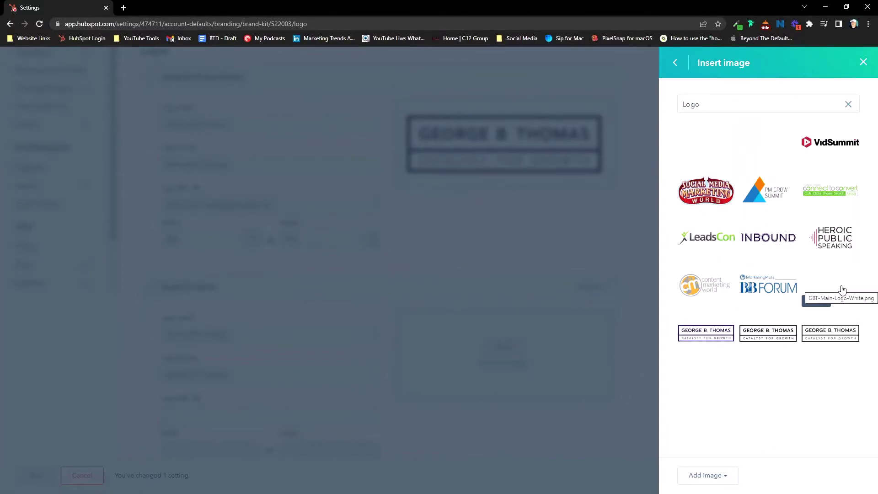
pyautogui.moveTo(701, 125)
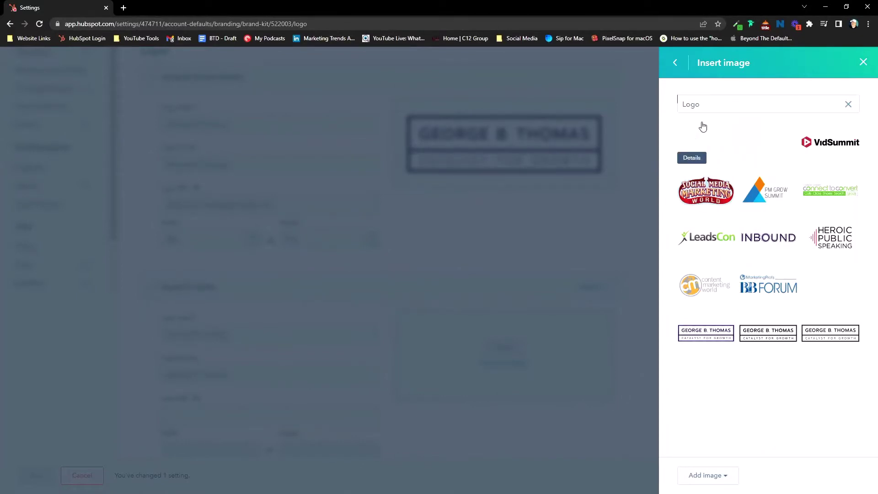
pyautogui.click(692, 145)
pyautogui.scroll(-2, 472, 327)
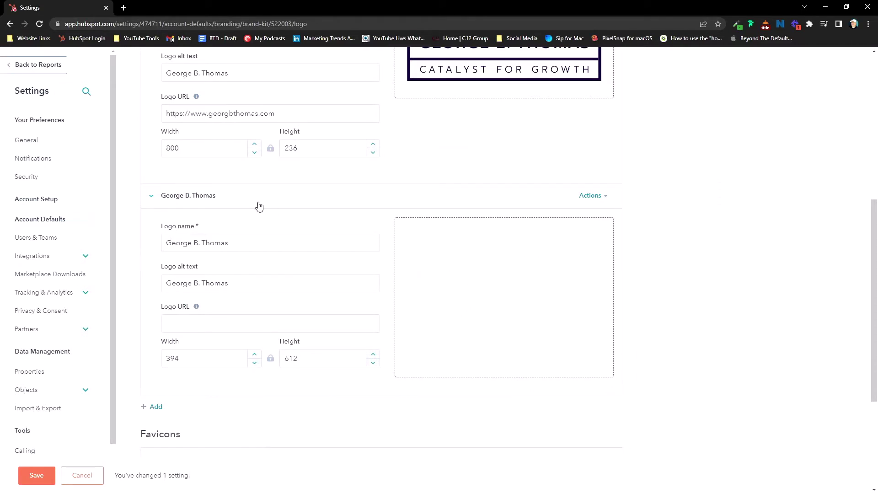
# Collapse the second logo, default favicon and default logo entries, then switch to the Colors tab
pyautogui.click(151, 195)
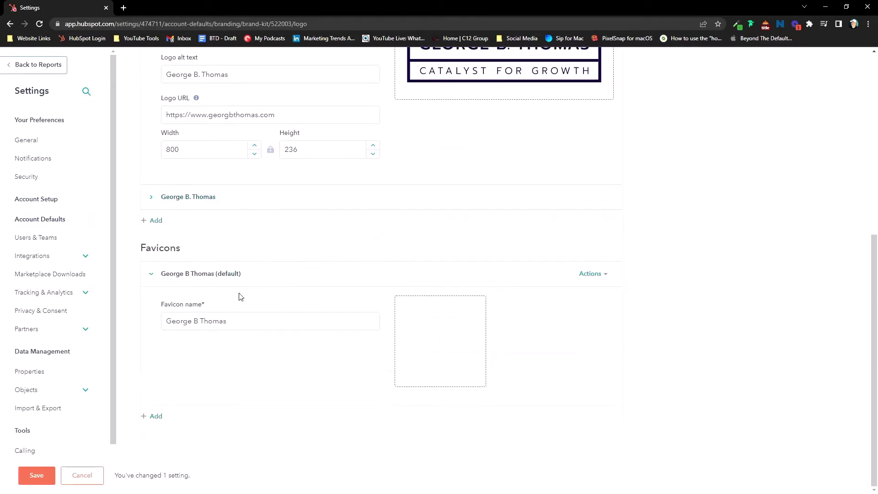
pyautogui.moveTo(413, 383)
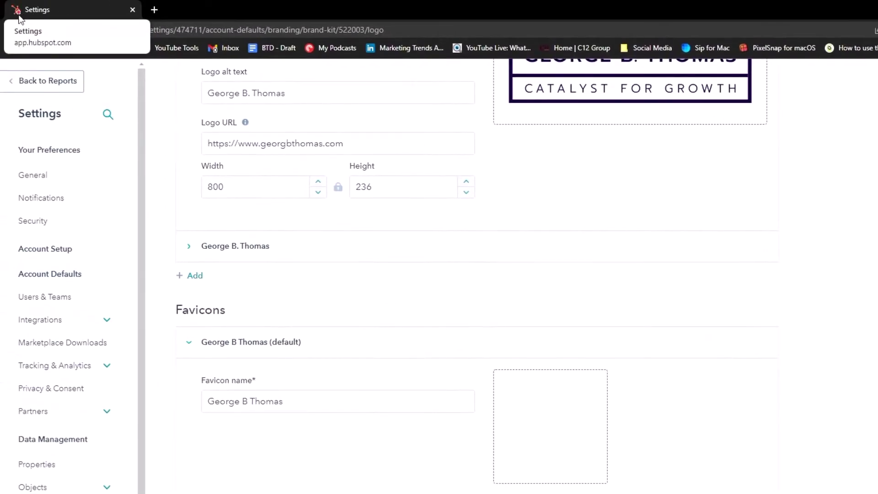
pyautogui.moveTo(563, 420)
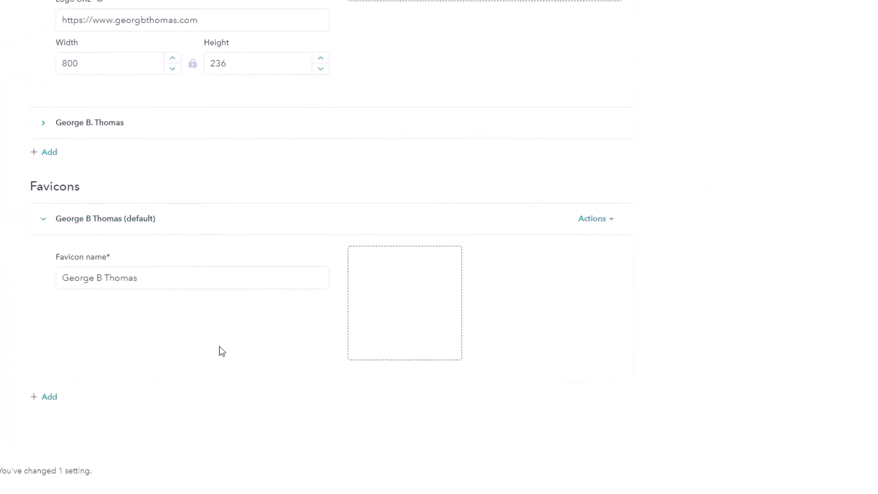
pyautogui.click(43, 219)
pyautogui.scroll(2, 65, 329)
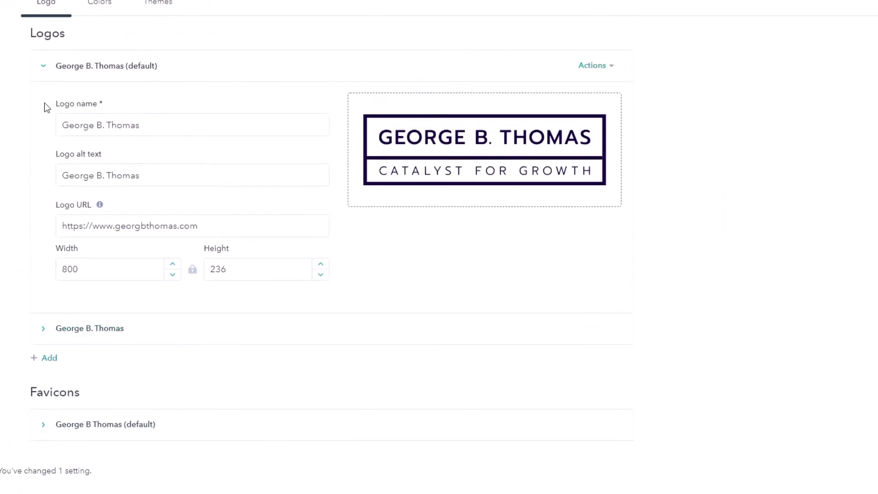
pyautogui.click(43, 69)
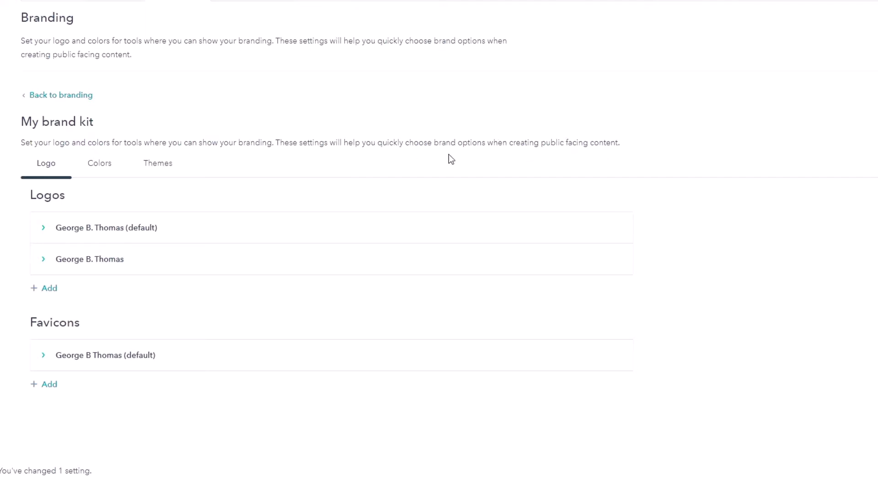
pyautogui.click(100, 171)
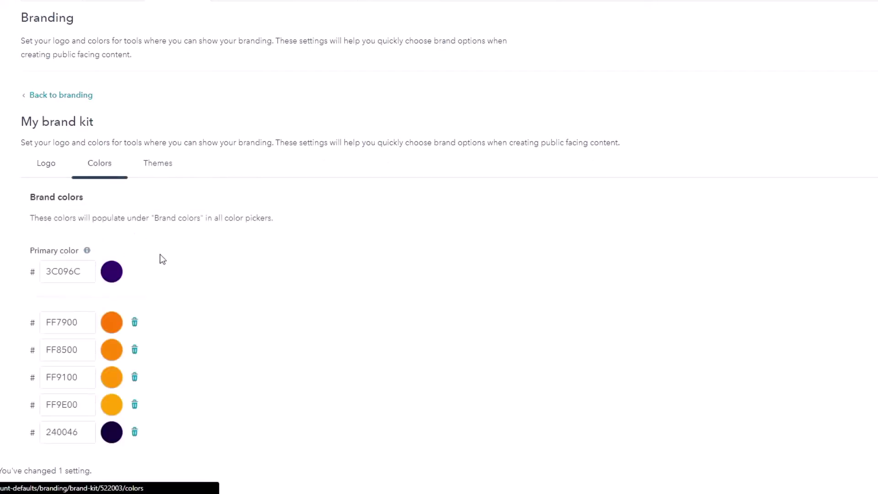
# Review the orange and purple brand colours, add a white ffffff colour, then delete it again
pyautogui.scroll(-4, 162, 259)
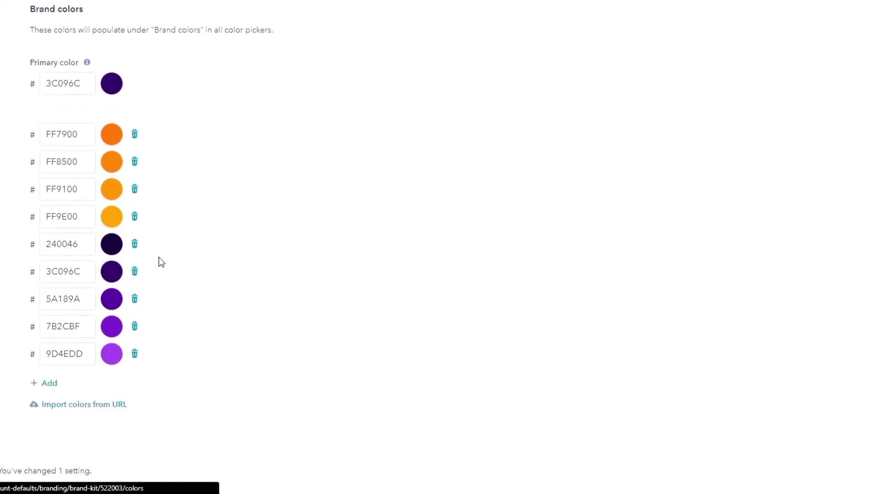
pyautogui.scroll(1, 191, 269)
pyautogui.scroll(2, 194, 273)
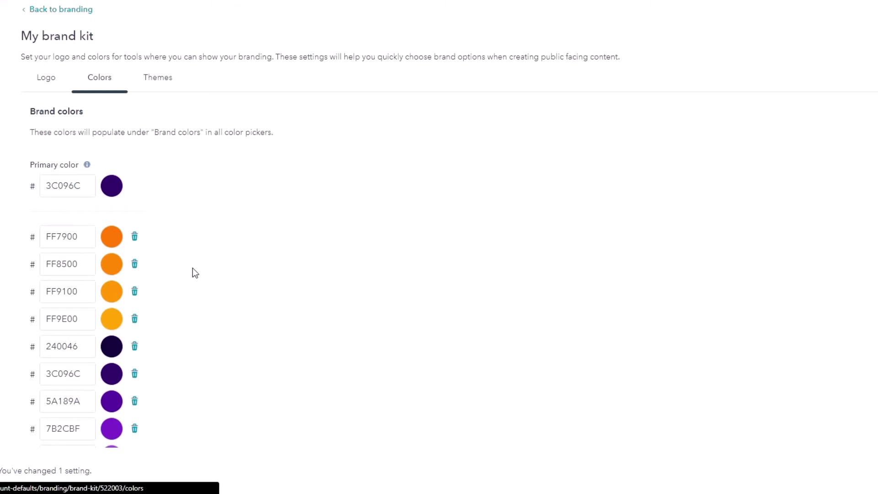
pyautogui.scroll(3, 197, 265)
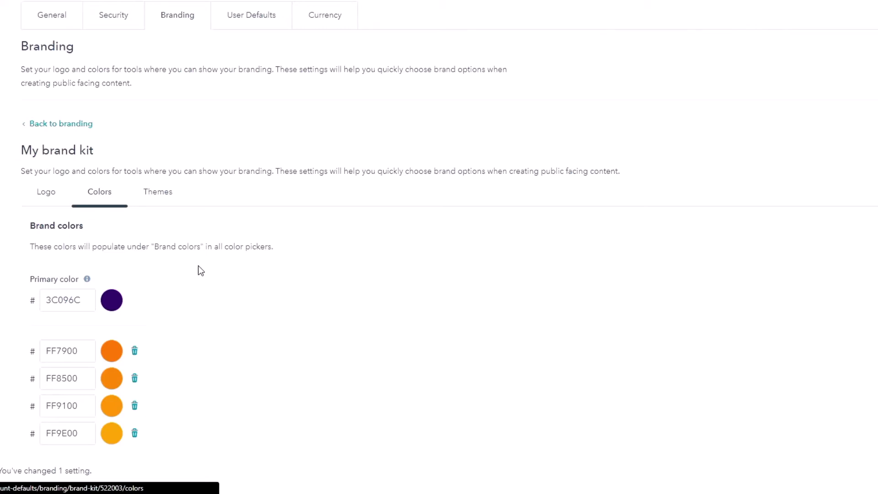
pyautogui.scroll(-2, 179, 291)
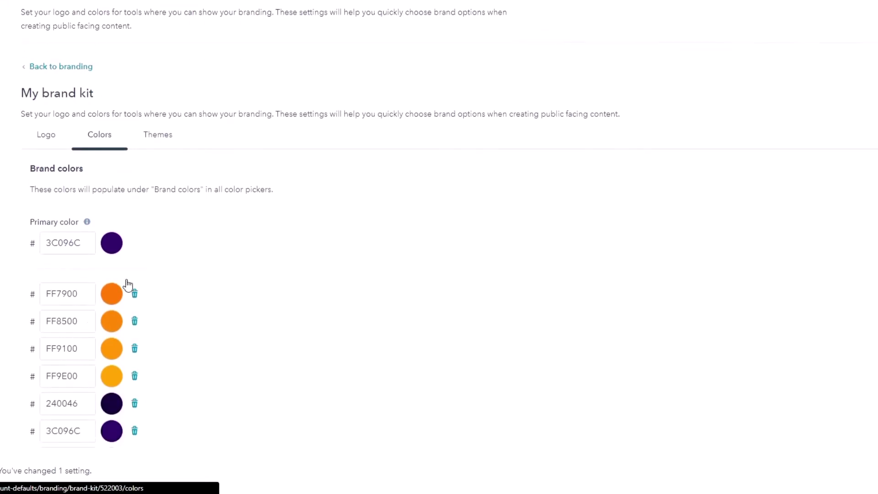
pyautogui.scroll(-4, 133, 256)
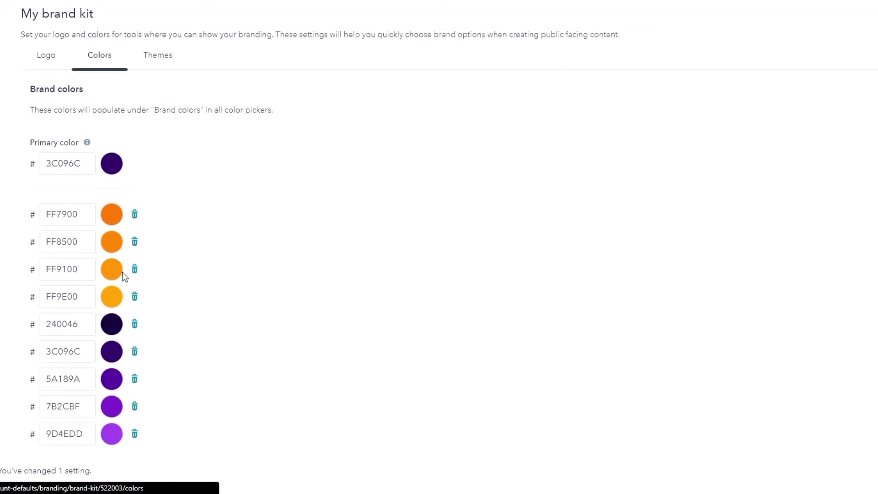
pyautogui.click(49, 372)
pyautogui.write('ffffff')
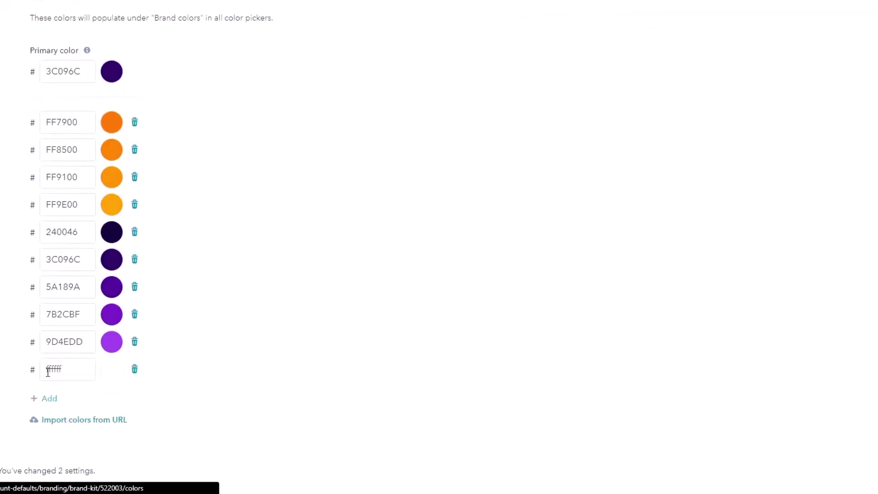
pyautogui.moveTo(79, 367); pyautogui.dragTo(42, 372)
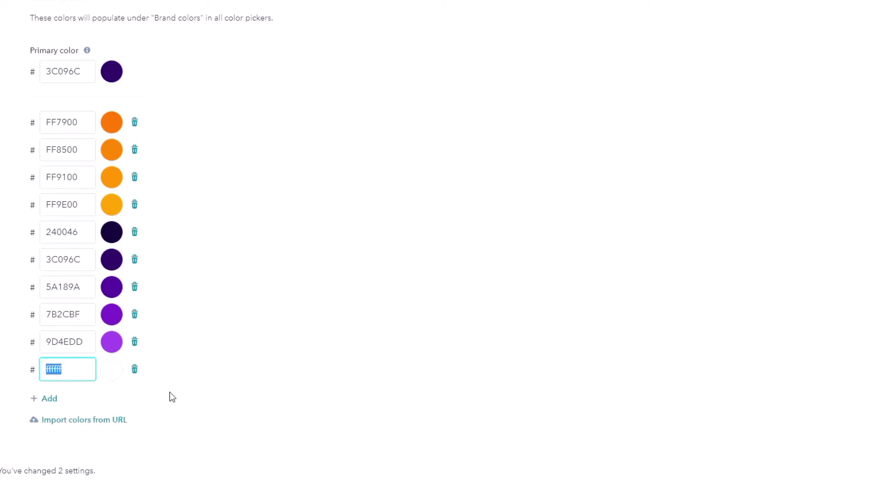
pyautogui.click(135, 369)
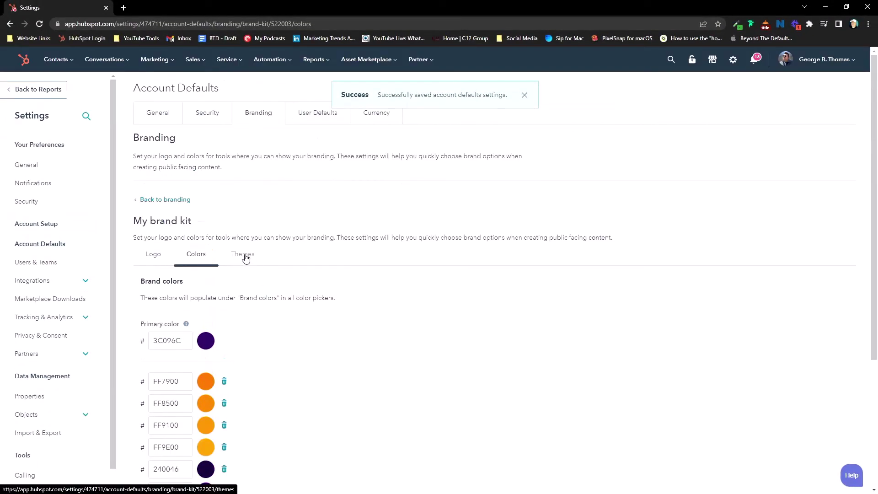
# Open the Themes tab and review the Actions options for the CLEAN-6-1-theme-Child theme
pyautogui.click(246, 259)
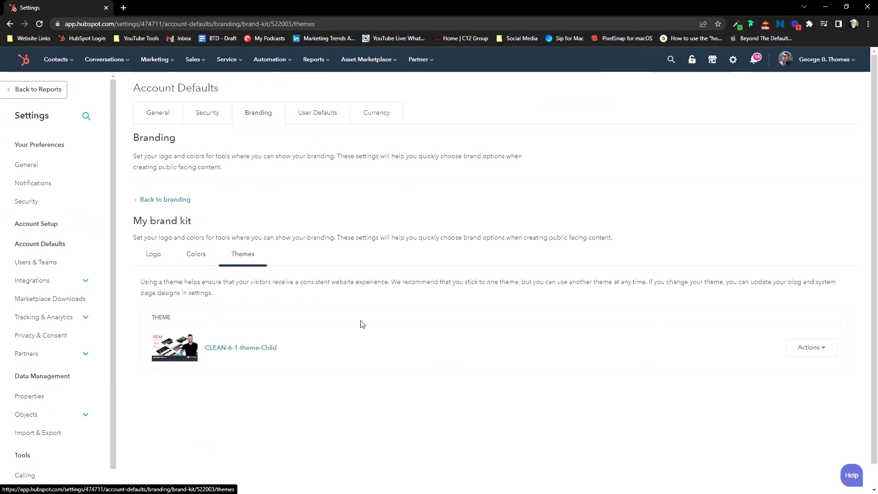
pyautogui.click(826, 351)
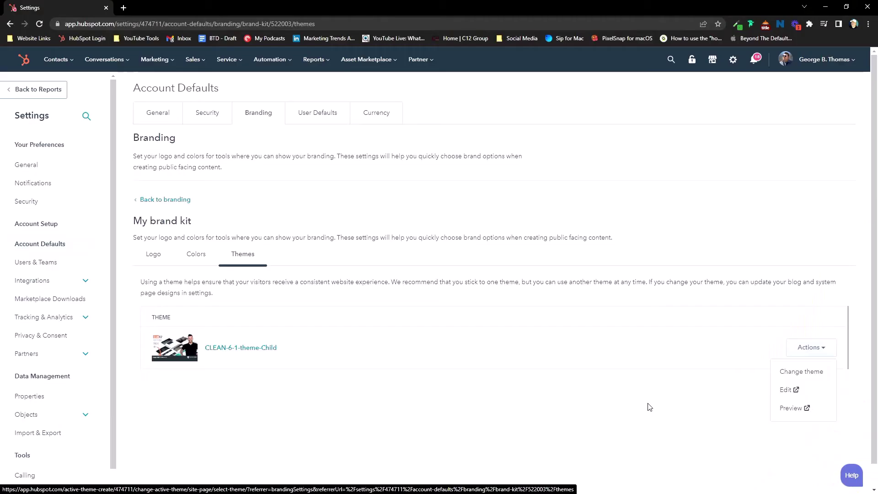
pyautogui.click(647, 406)
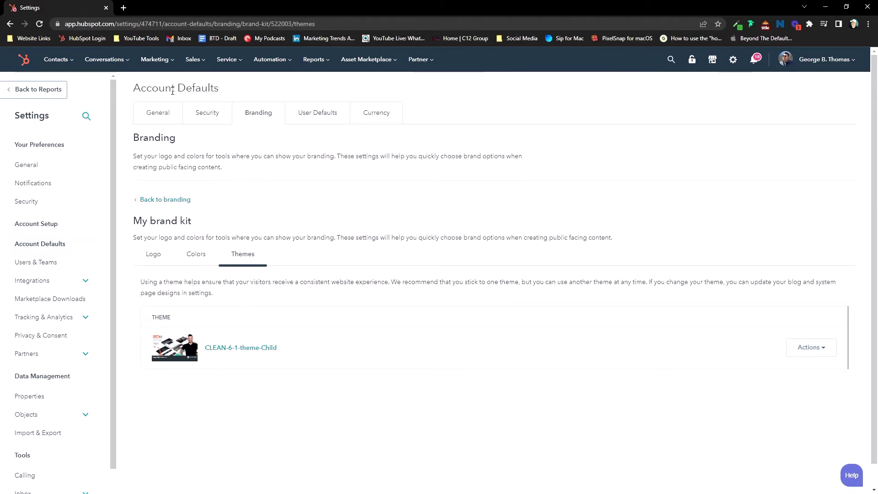
# Open Marketing > Website > Website Pages in a new browser tab
pyautogui.click(160, 60)
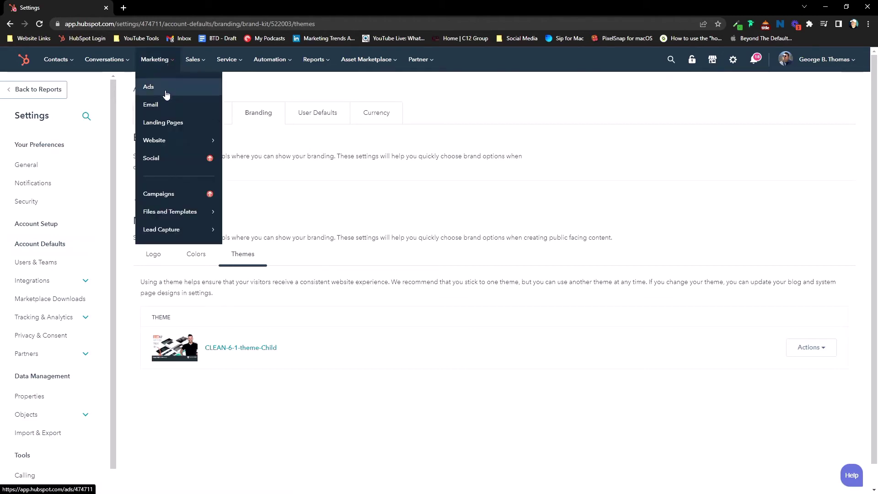
pyautogui.moveTo(161, 144)
pyautogui.rightClick(247, 93)
pyautogui.click(274, 98)
pyautogui.click(181, 14)
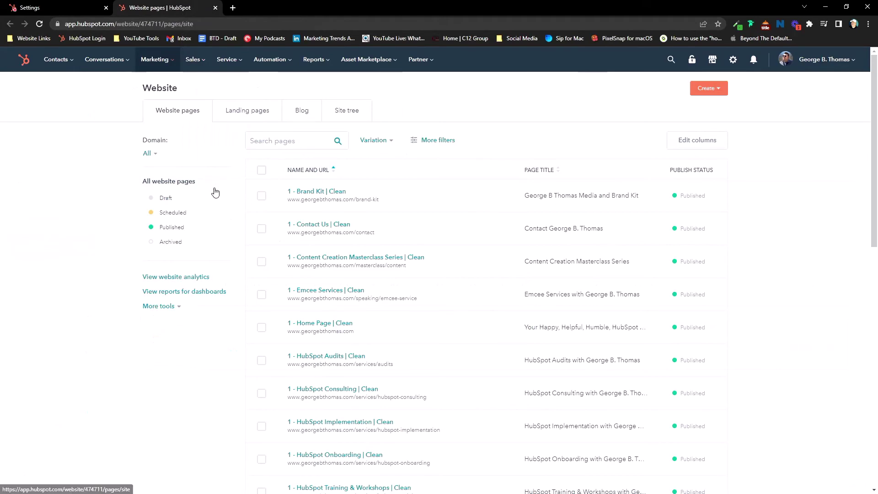
# Confirm the '1 - Brand Kit | Clean' page uses CLEAN-6-1-theme-Child, then open that theme for editing
pyautogui.click(423, 197)
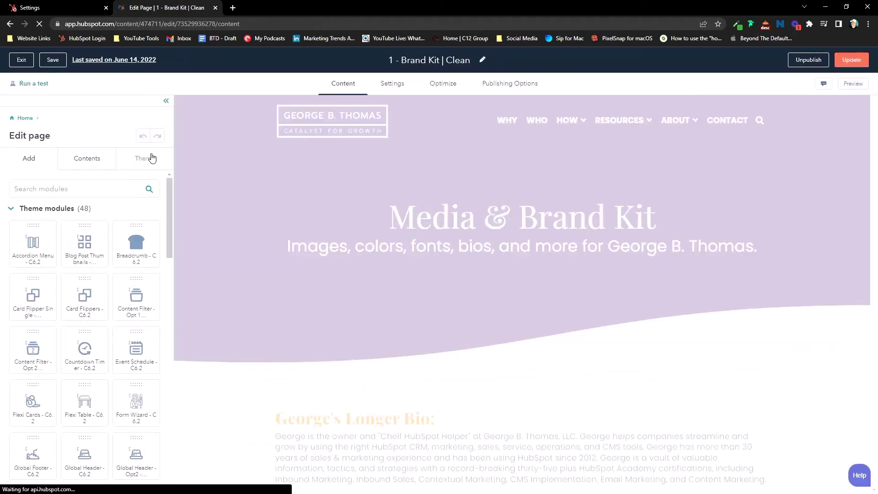
pyautogui.click(147, 160)
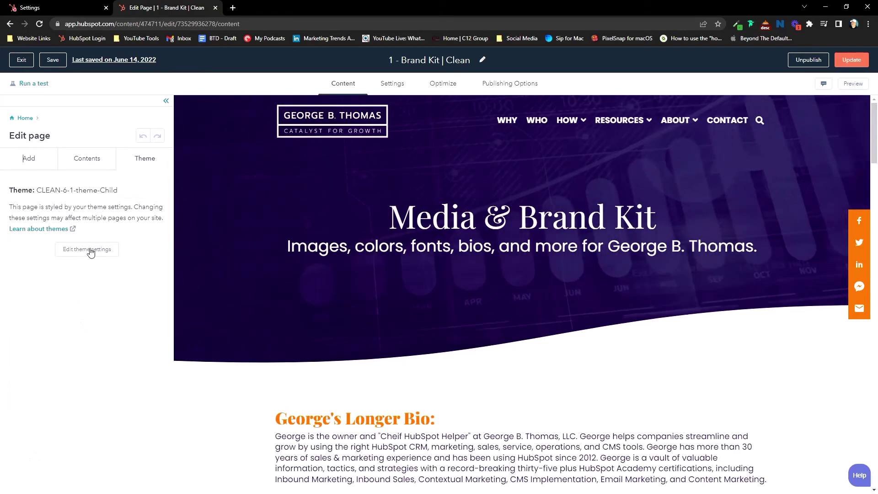
pyautogui.click(61, 8)
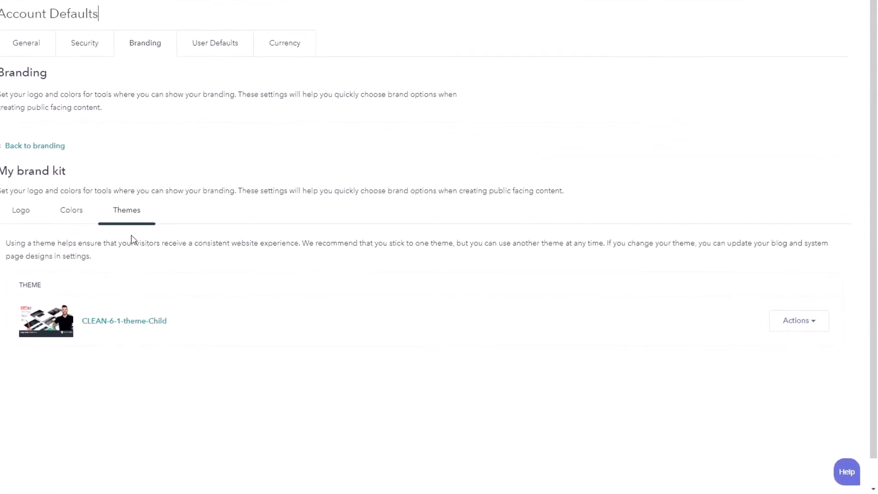
pyautogui.click(773, 364)
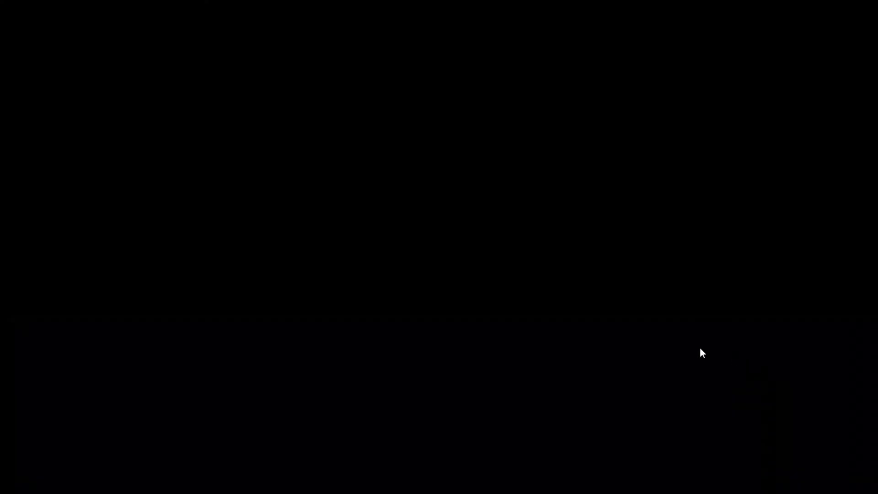